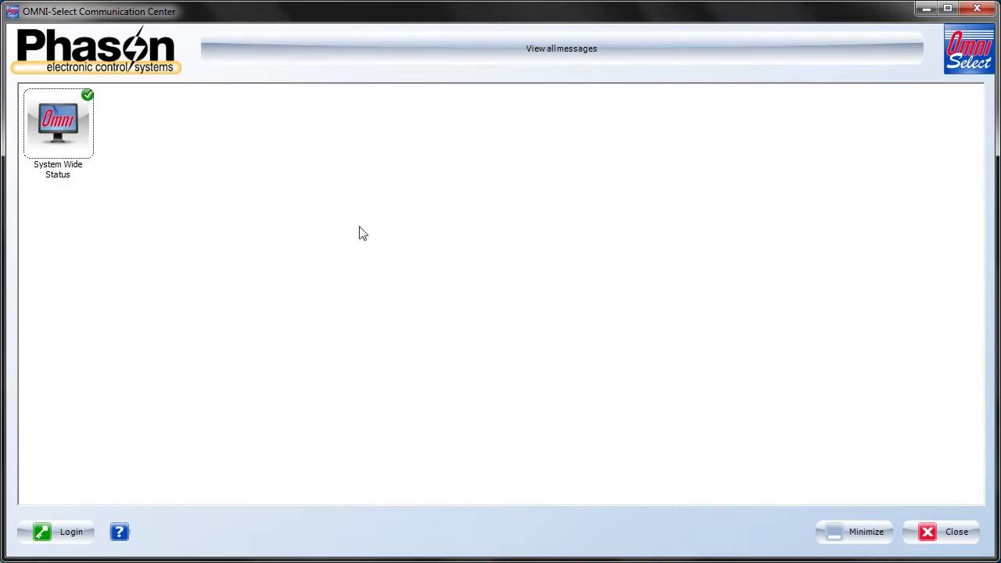
- Review the help manuals list, then enter the system administrator's user name and password to log in
left_click(120, 534)
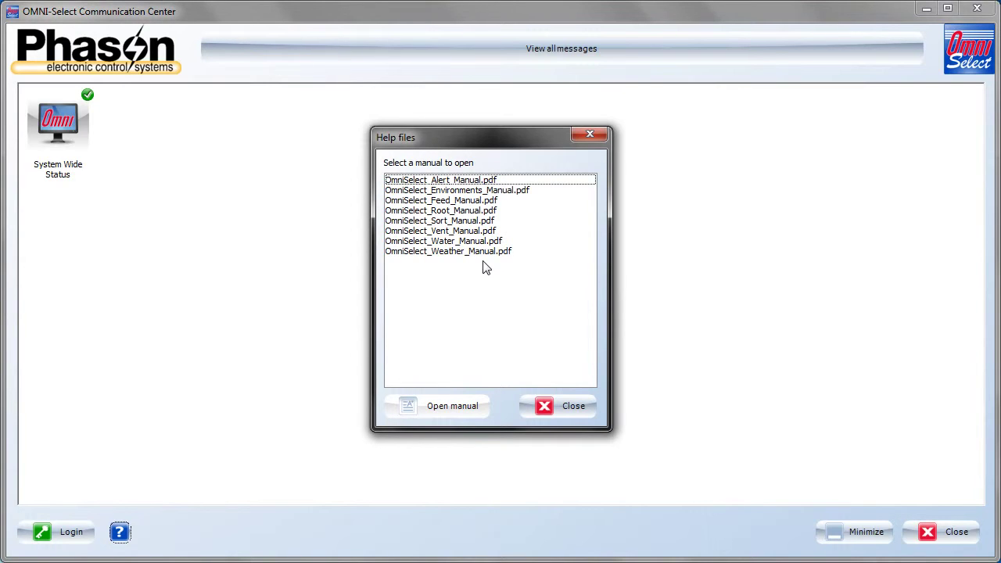
left_click(552, 405)
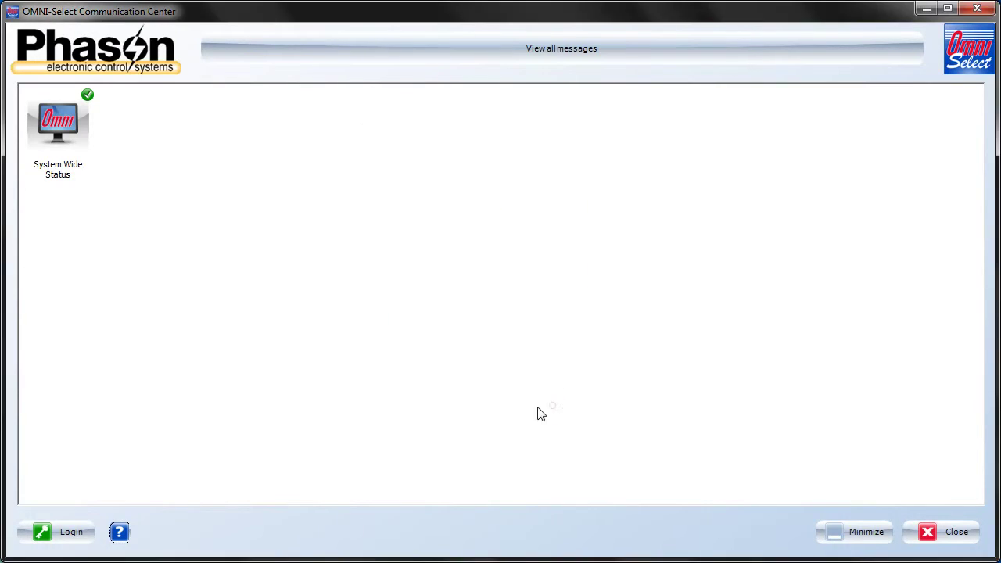
left_click(72, 534)
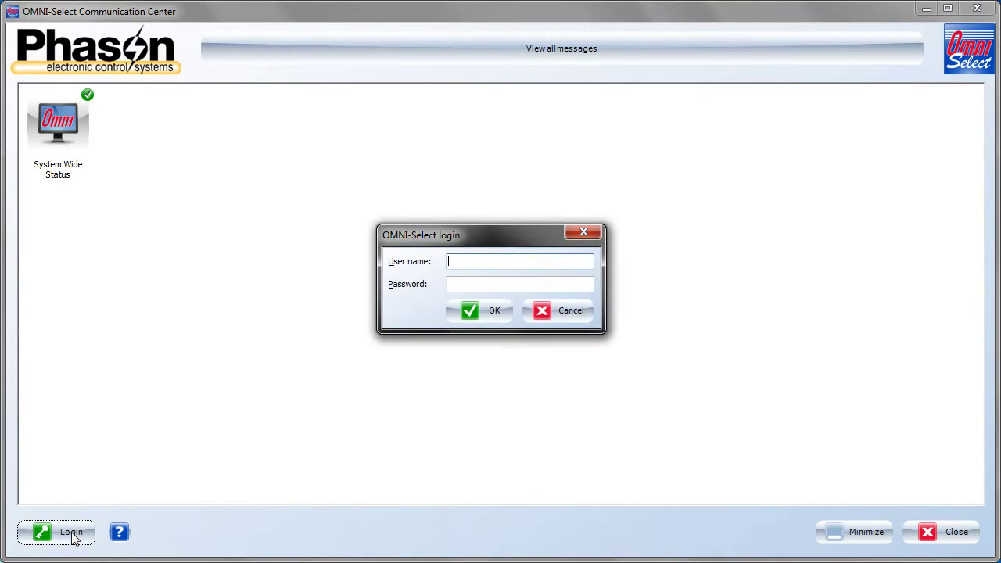
type("sysadmin")
key("Tab")
type("*********")
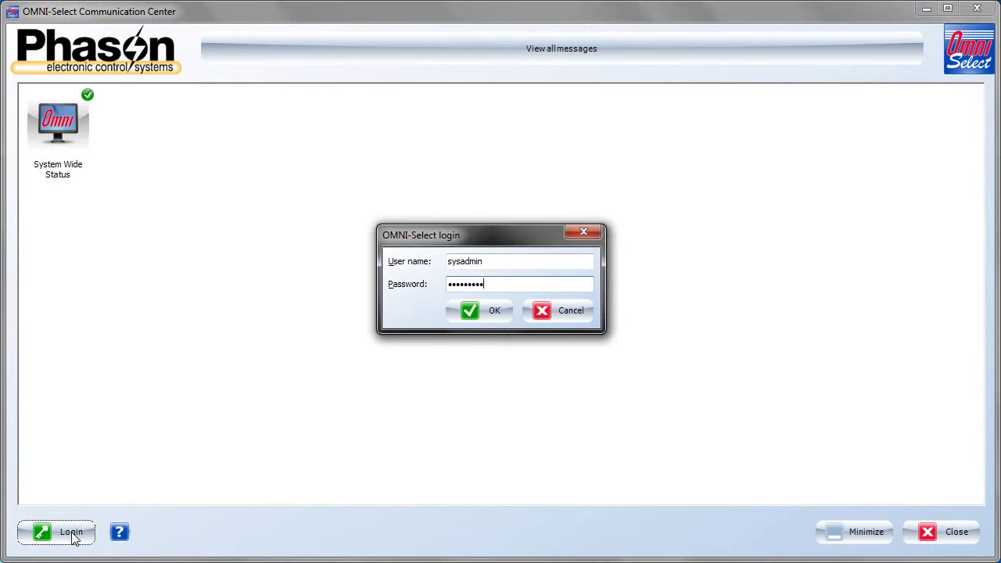
- Submit the login and reach the Site information page showing software version 1.0.5.0
left_click(493, 311)
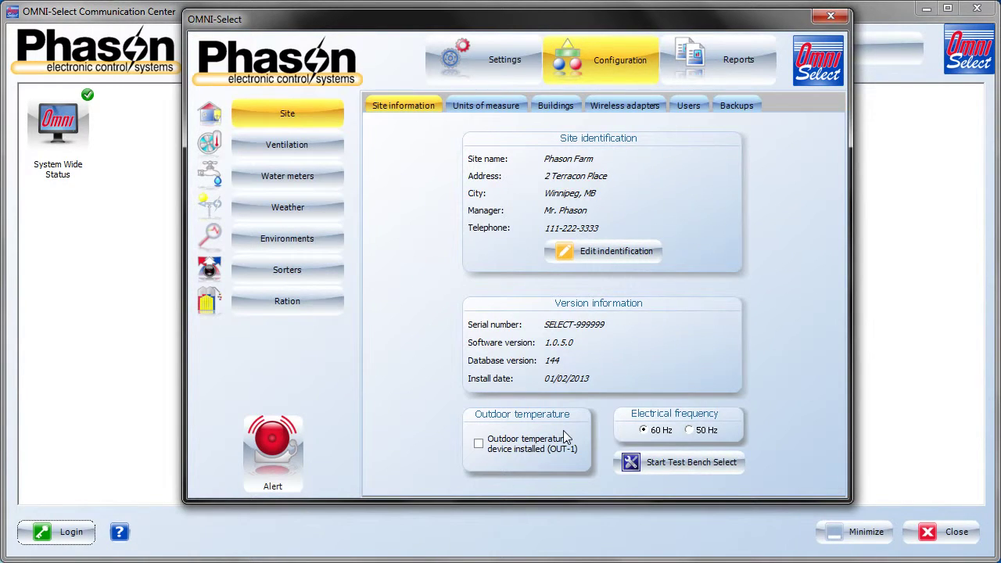
- Leave Outdoor temperature device installed unchecked and view the Celsius, Kilogram, Metre/Kilometre units settings
left_click(479, 444)
left_click(479, 444)
left_click(474, 108)
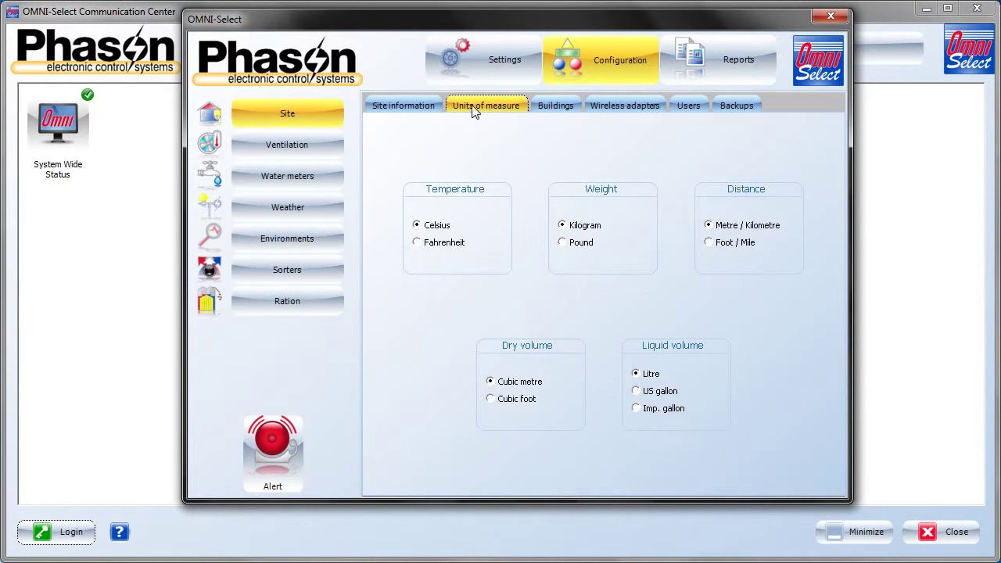
- Open the Buildings tab, whose Your buildings list is still empty
left_click(558, 108)
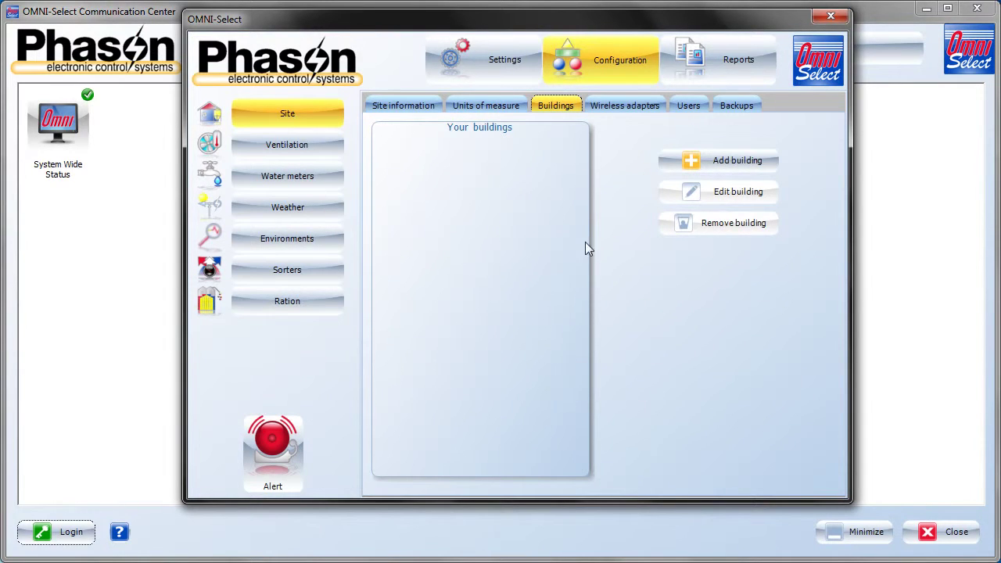
- Add two buildings named 'Building 1' and 'Building 2' to the site
left_click(709, 161)
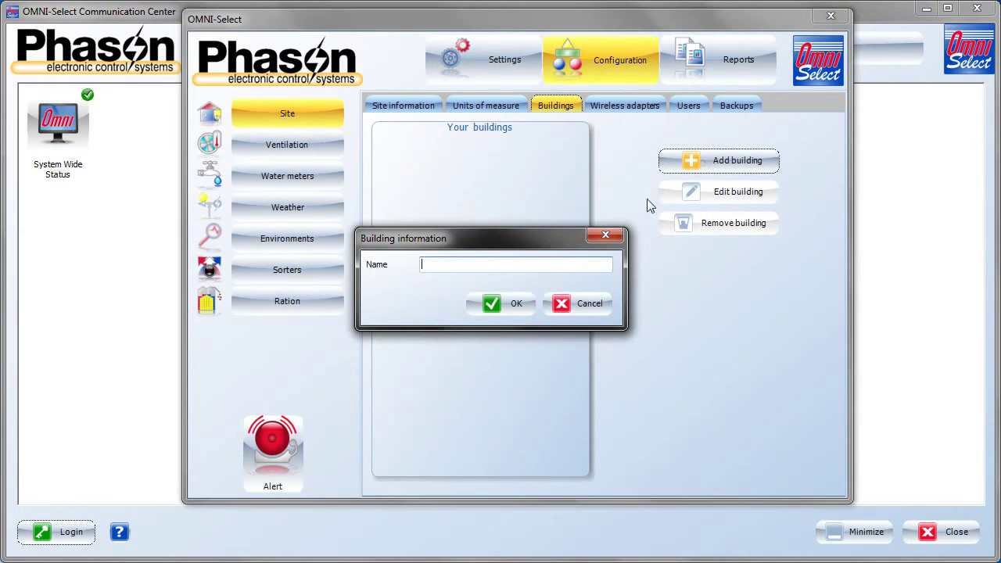
type("Building 1")
left_click(509, 306)
left_click(698, 164)
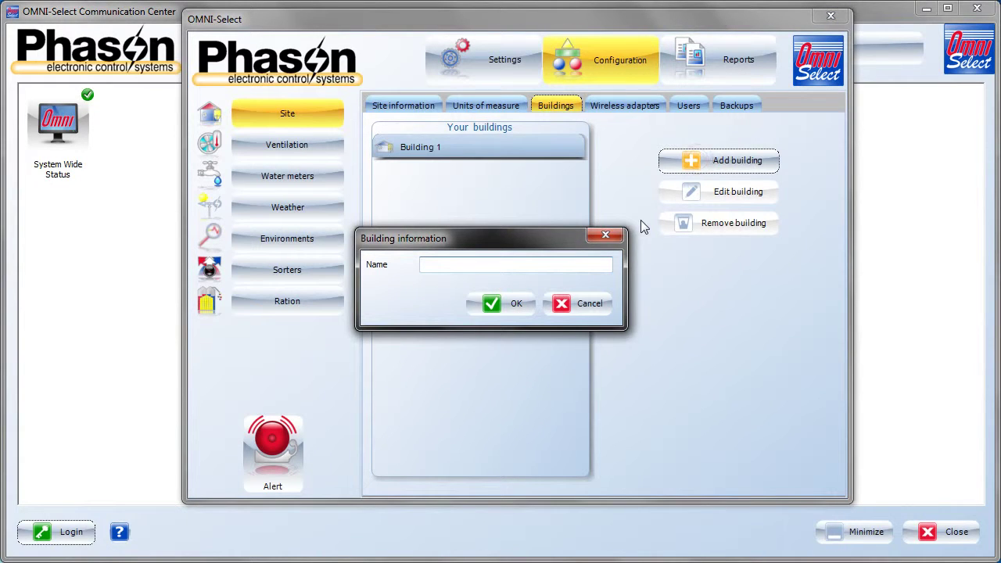
type("Building 2")
left_click(508, 305)
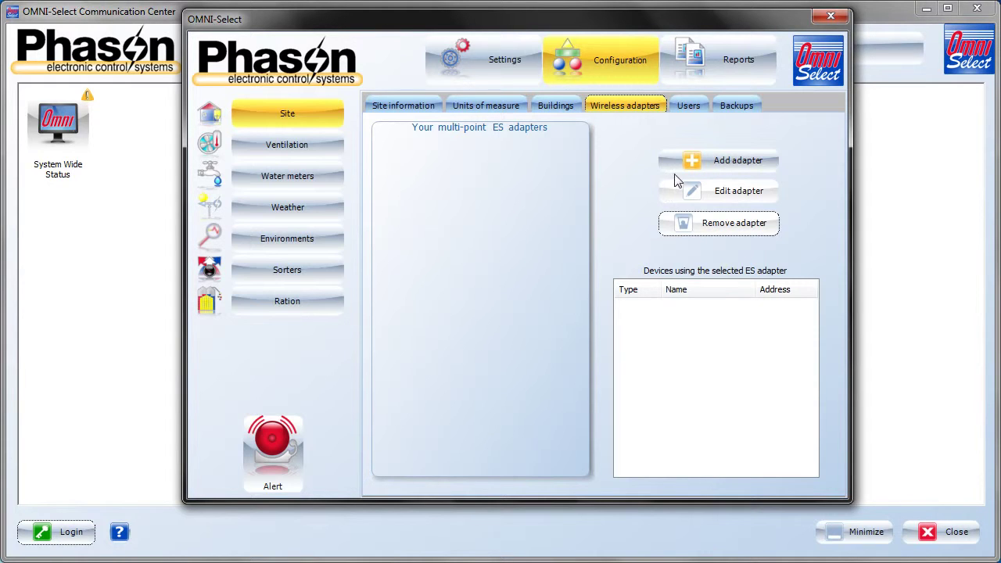
- Add a multi-point ES wireless adapter with address 3455dbcb34423434
left_click(717, 166)
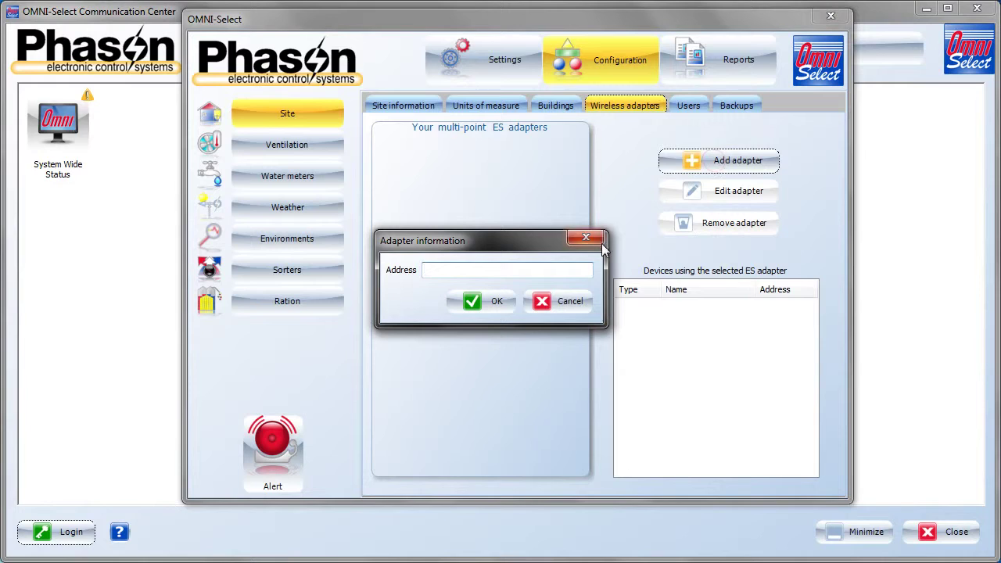
type("3455dbcb34423434")
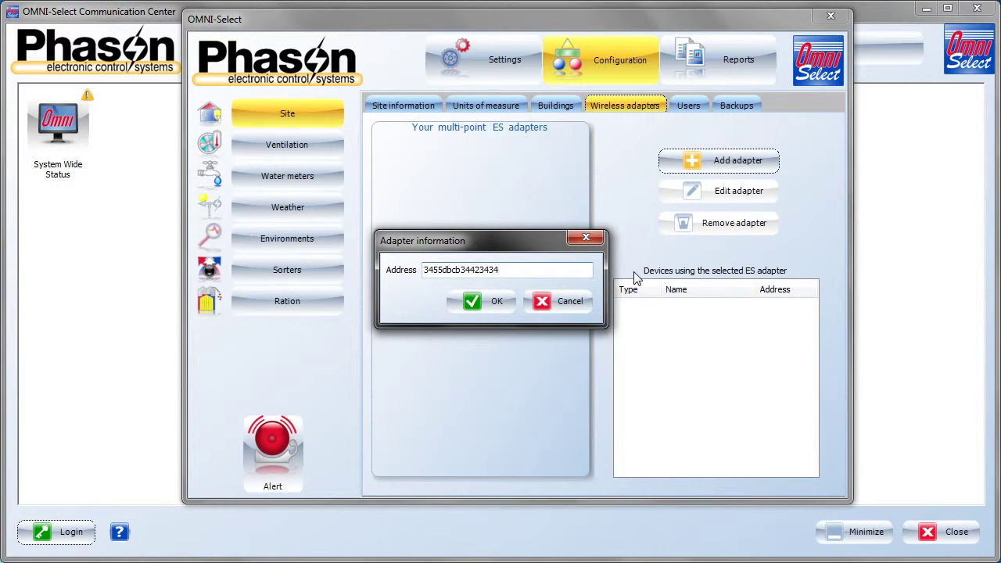
left_click(473, 302)
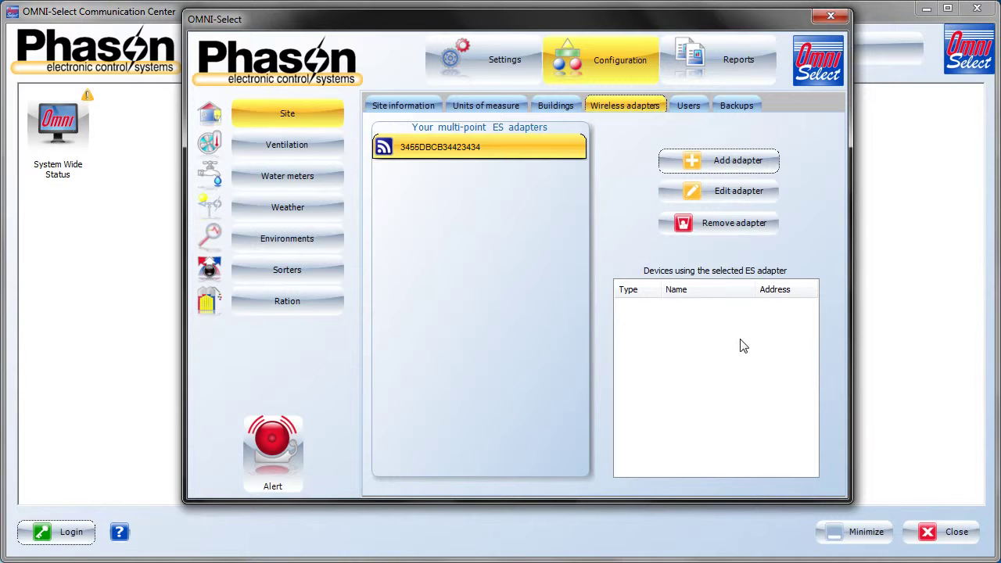
- On the Users tab, create an administrator user with a name and a confirmed password, keeping all modify rights
left_click(688, 108)
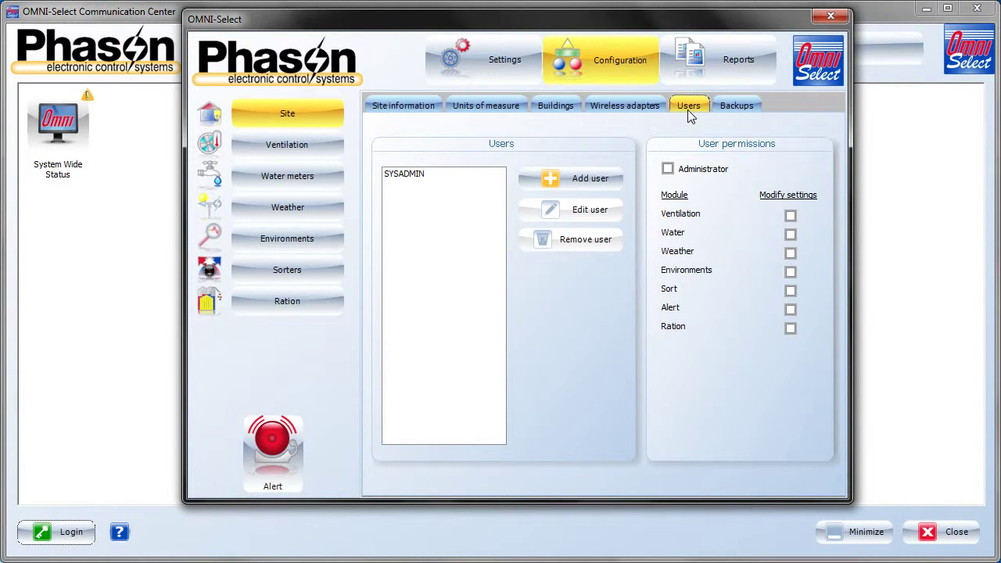
left_click(572, 178)
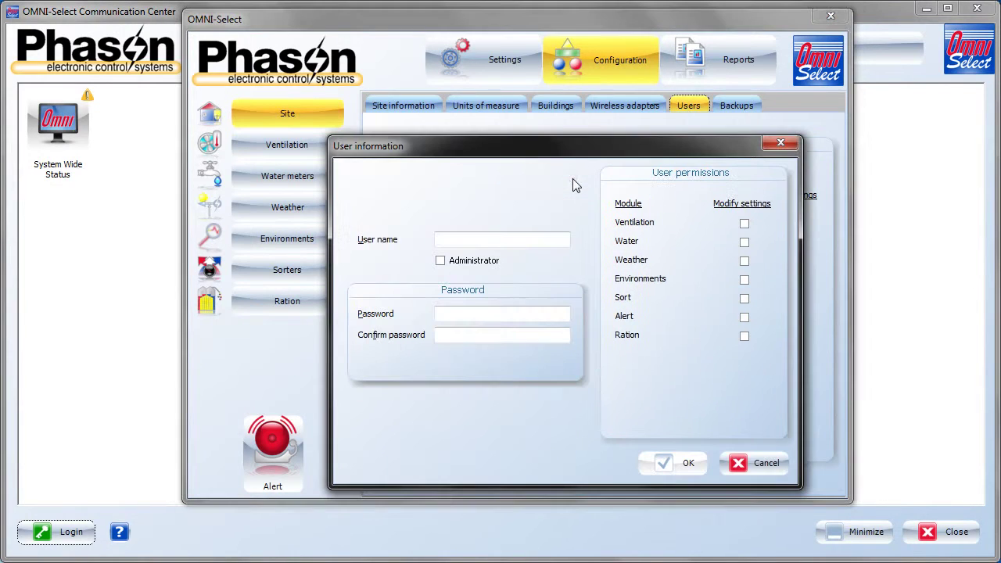
left_click(508, 239)
type("Joe")
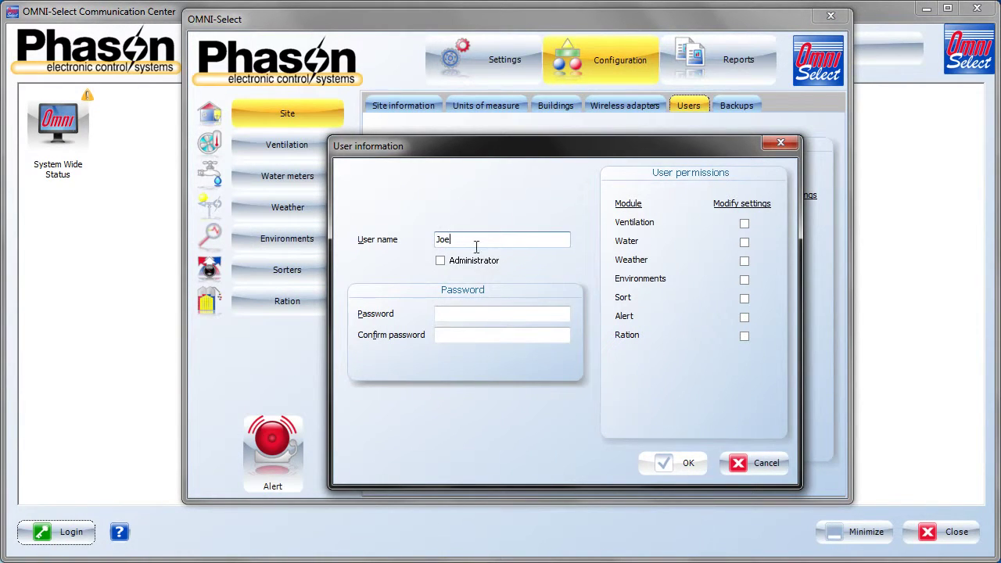
left_click(441, 263)
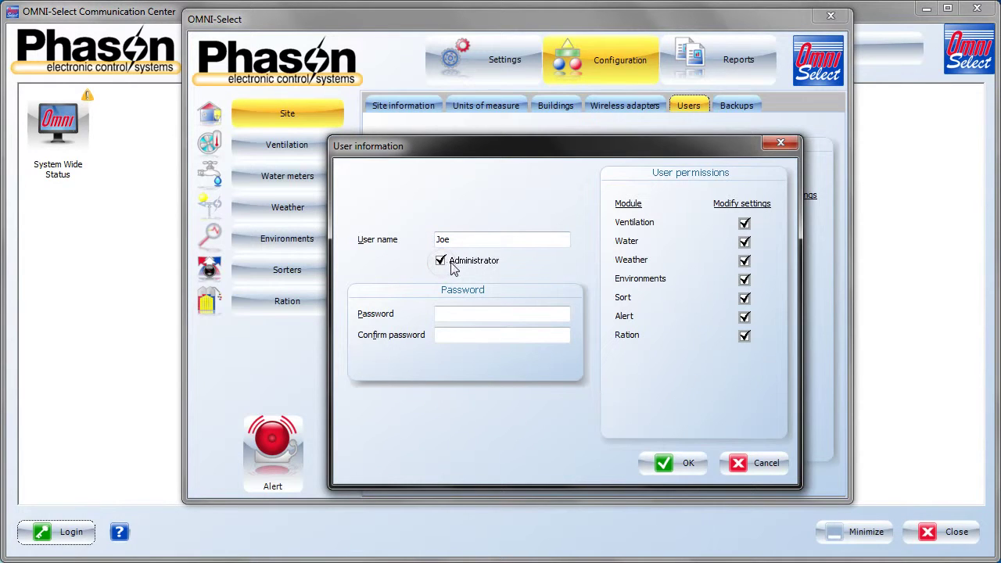
left_click(468, 314)
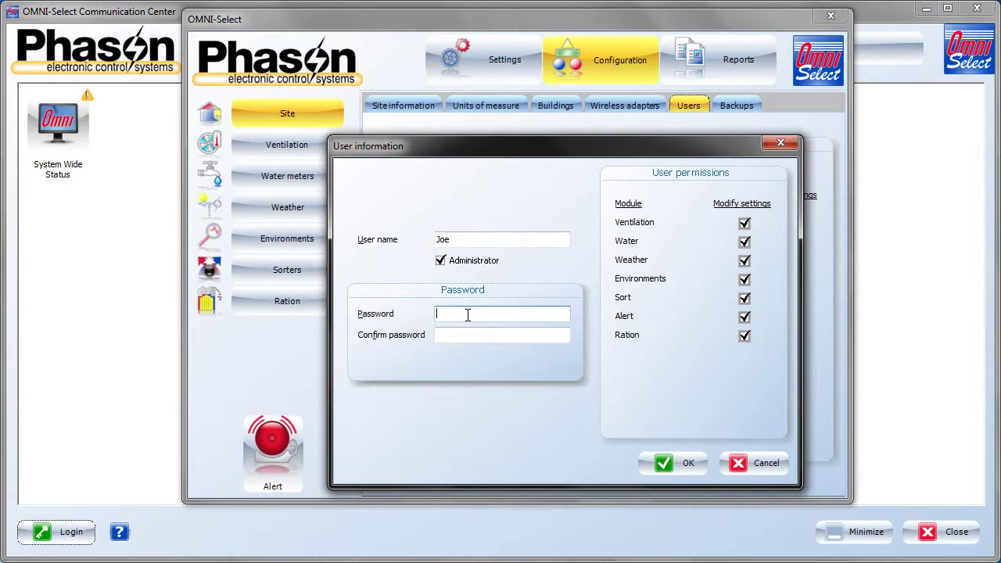
type("******")
key("Tab")
type("******")
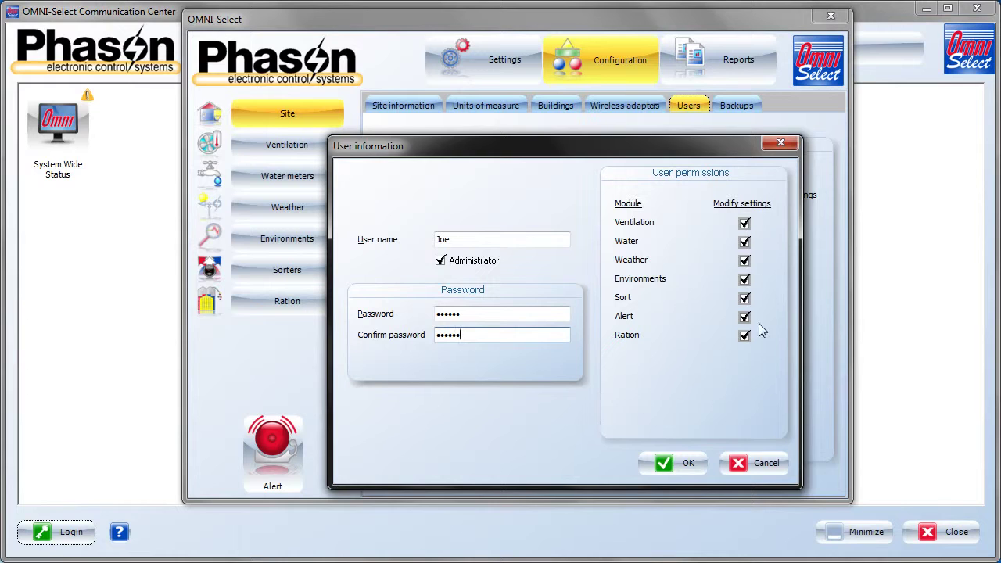
- Save the new user, then delete the SYSADMIN account and confirm the warning
left_click(687, 465)
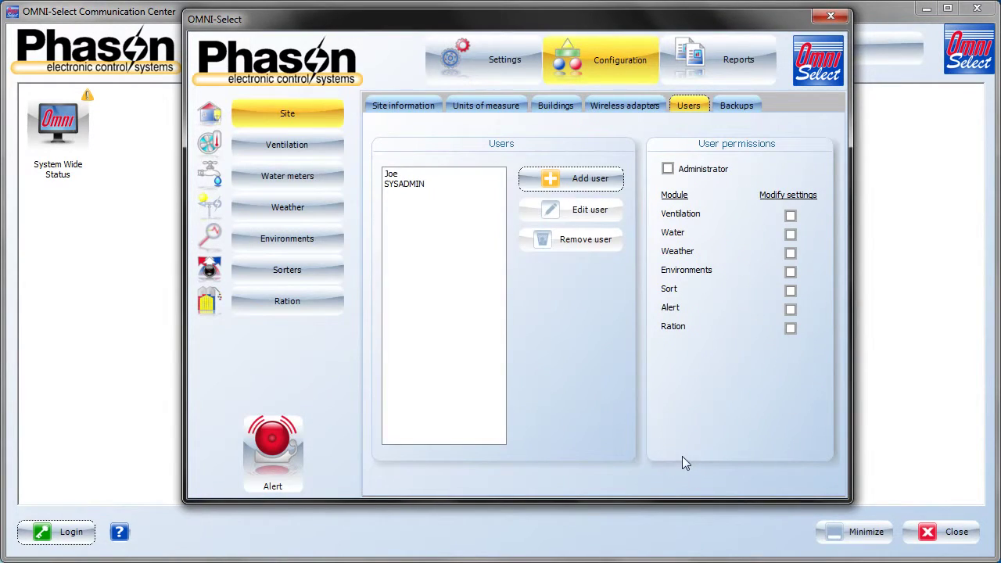
left_click(398, 175)
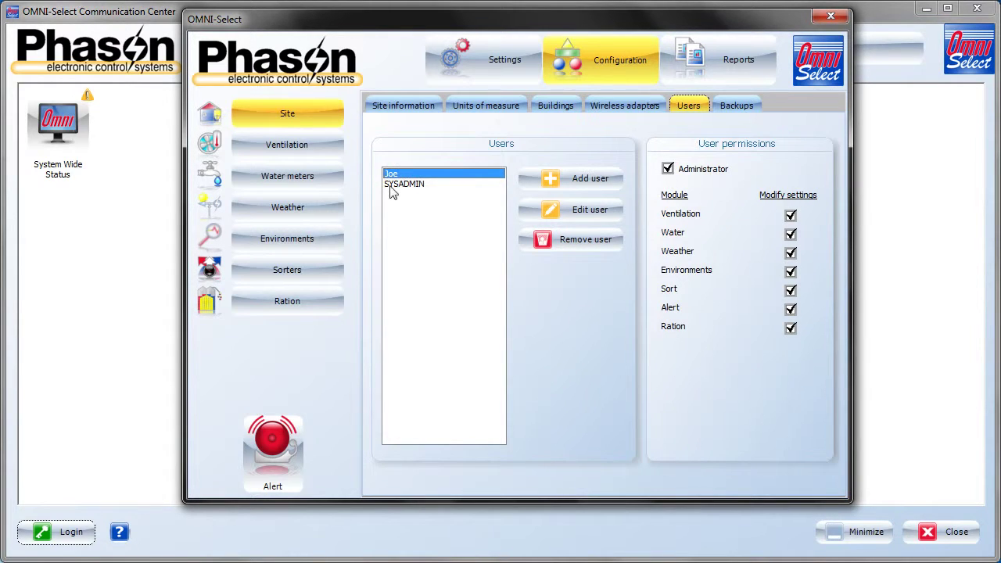
left_click(412, 188)
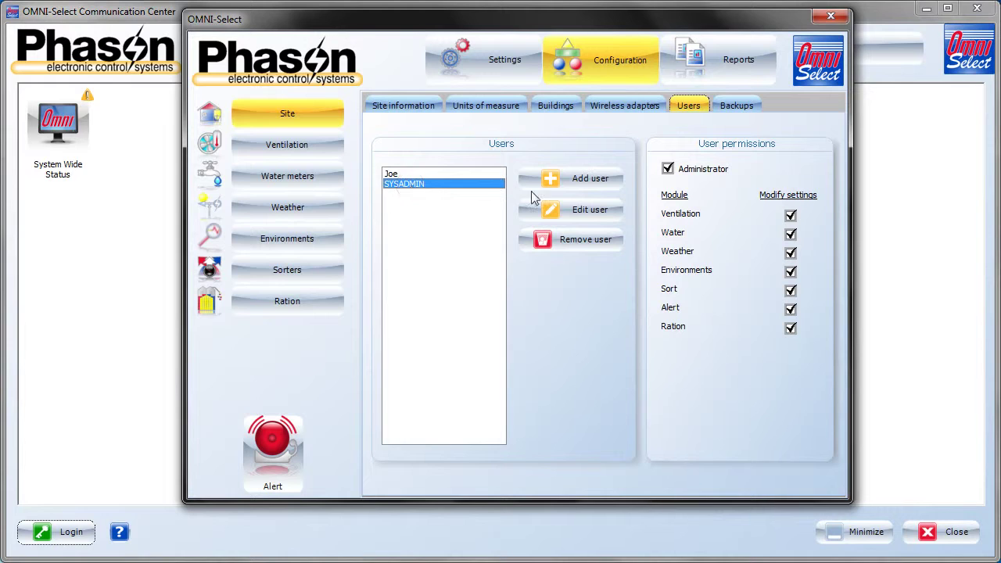
left_click(571, 243)
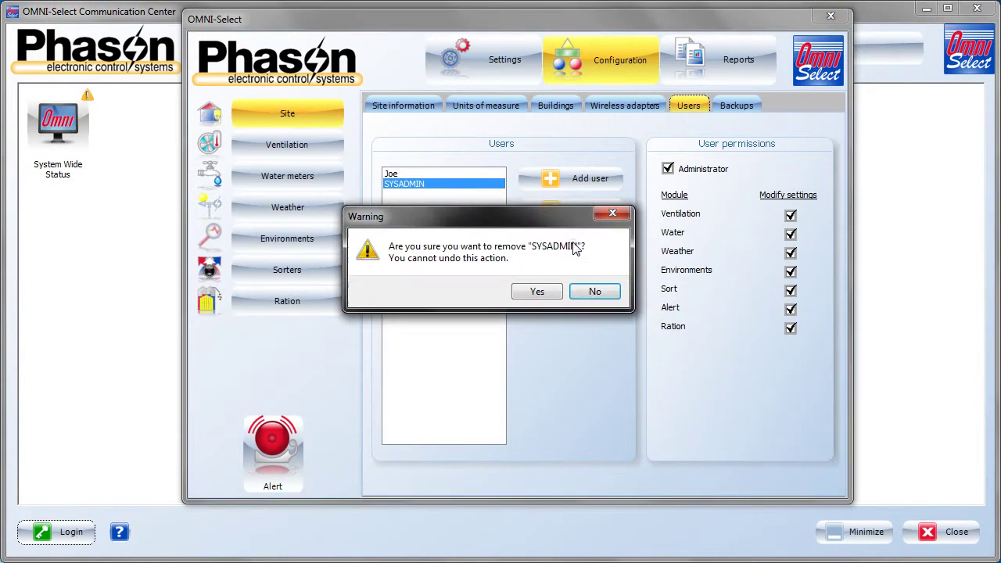
left_click(539, 293)
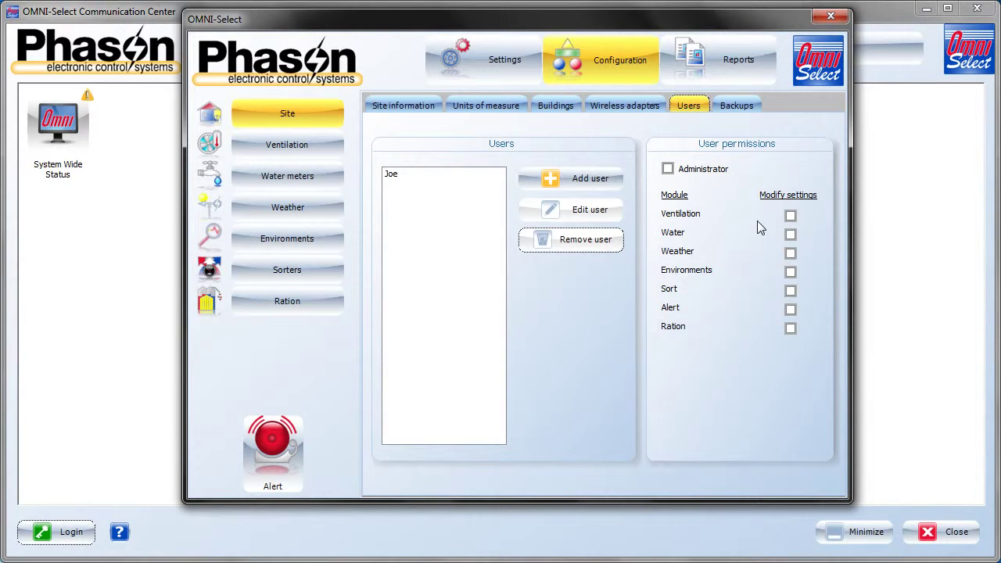
- Add a new user with modify rights for Ration, Alert, Sort, Environments, Weather and Water
left_click(566, 179)
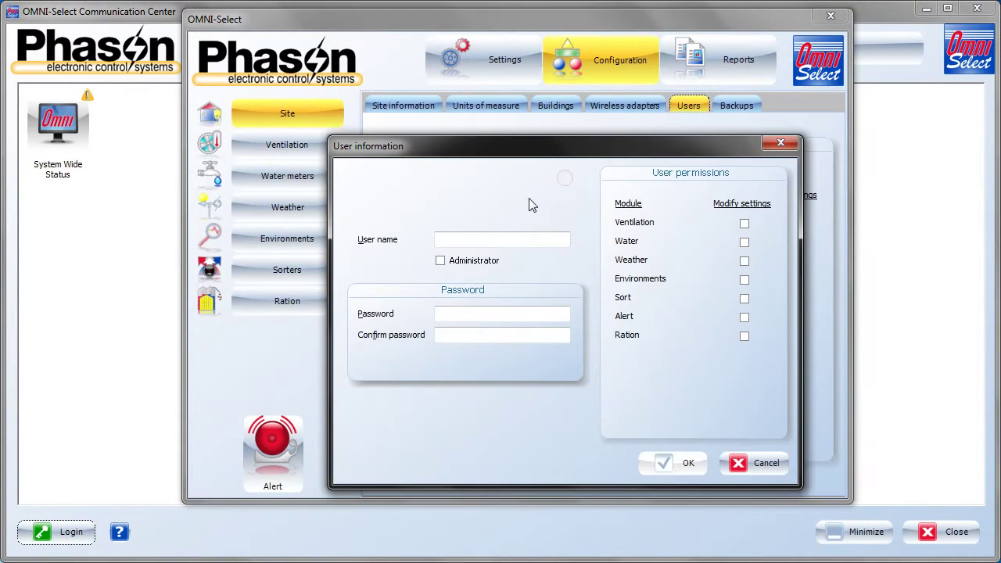
left_click(517, 242)
type("Tom")
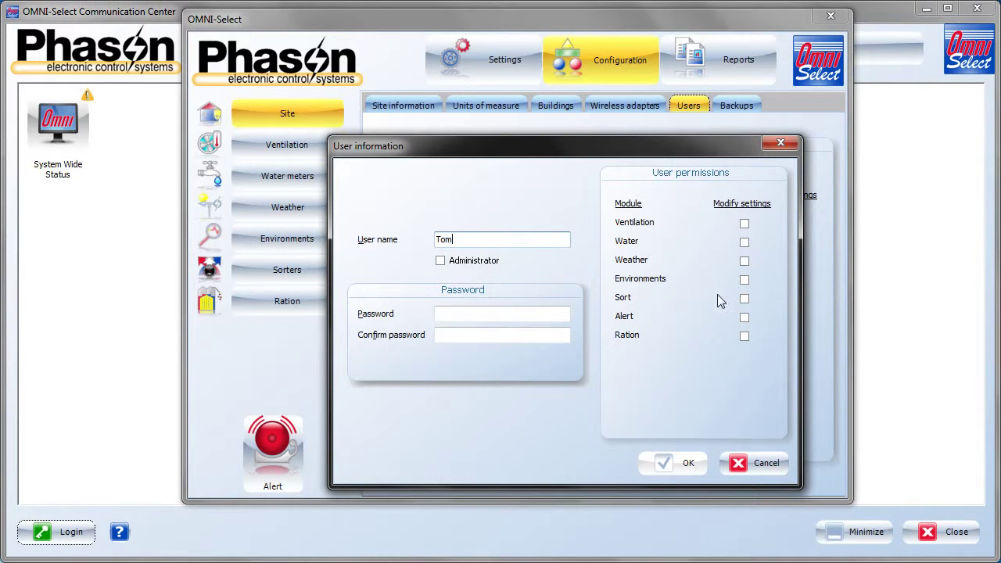
left_click(744, 336)
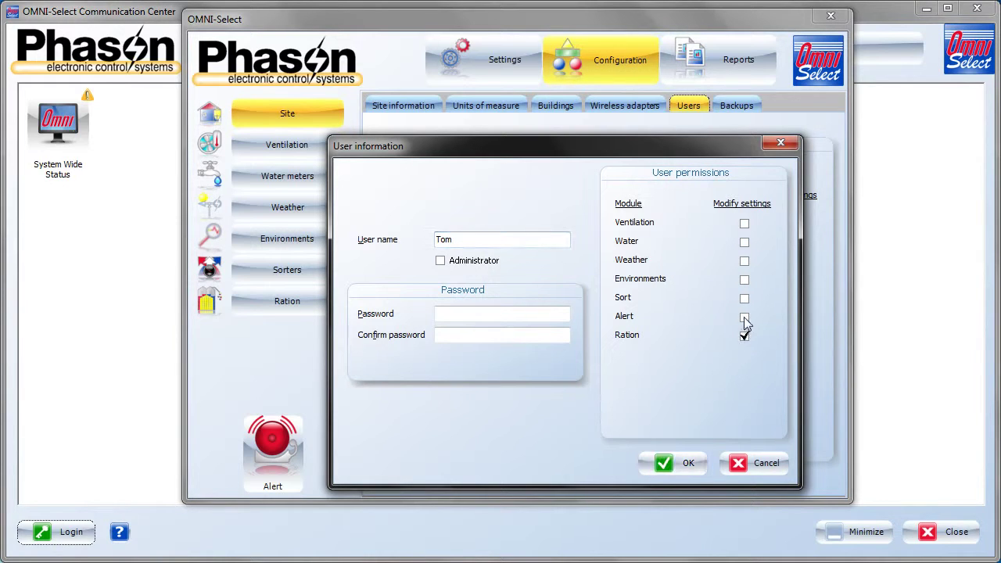
left_click(744, 316)
left_click(744, 298)
left_click(743, 279)
left_click(744, 261)
left_click(744, 242)
- Set and confirm the new user's password, then save the user
left_click(480, 314)
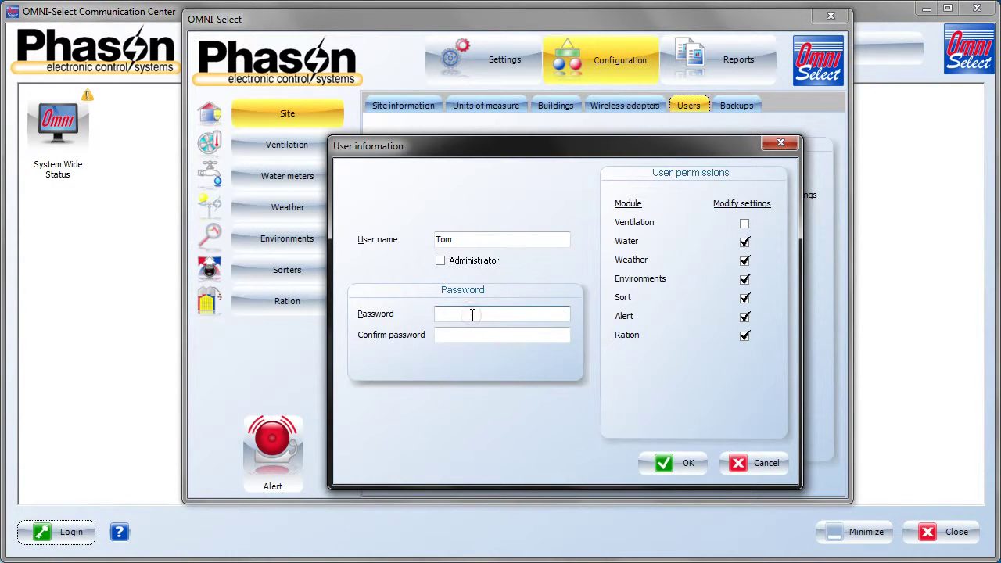
type("123456")
key("Tab")
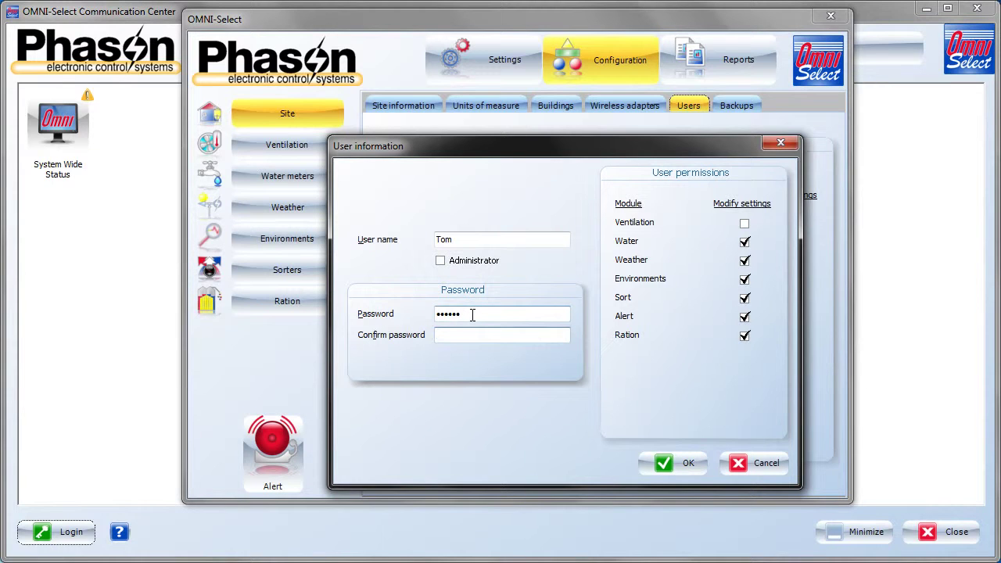
type("123456")
left_click(667, 465)
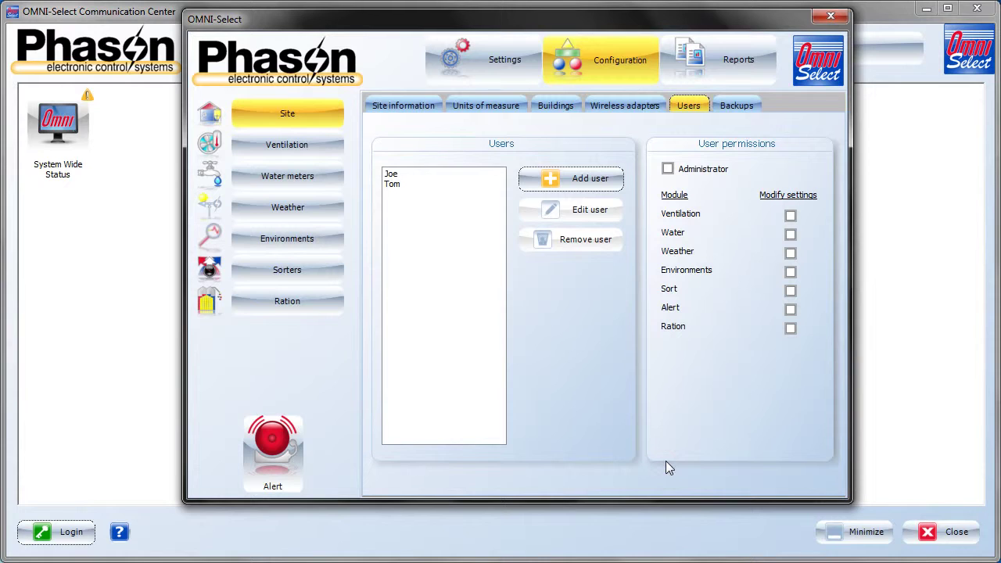
left_click(401, 185)
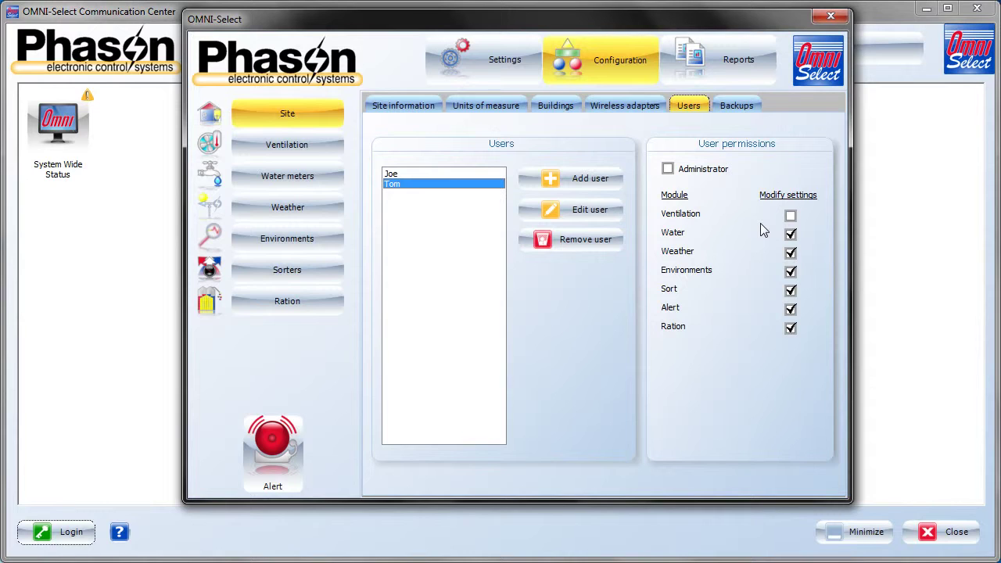
- Show the Backups tab: backups every 3 days at 3:00 AM, kept 30 days
left_click(740, 108)
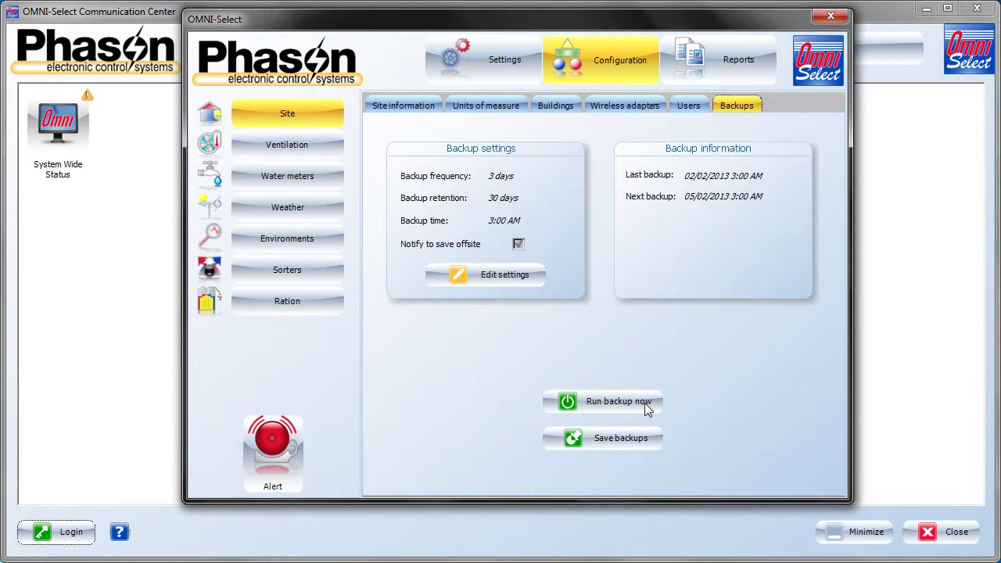
left_click(642, 443)
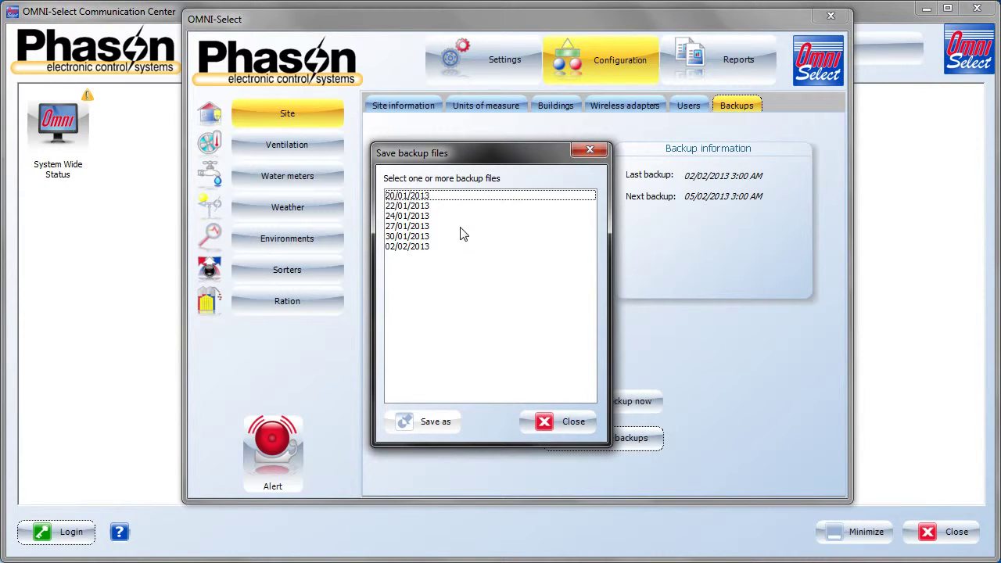
left_click(421, 249)
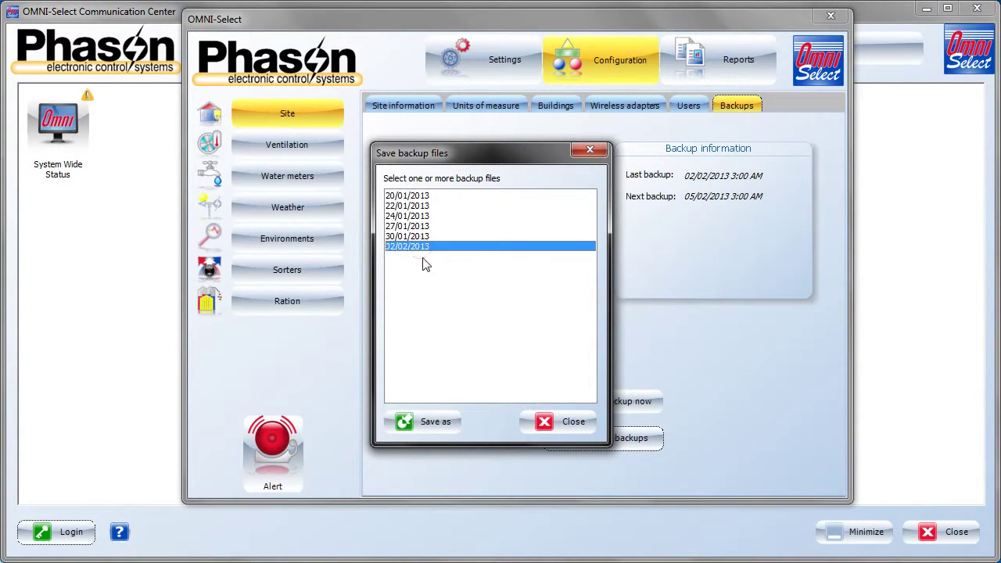
left_click(435, 421)
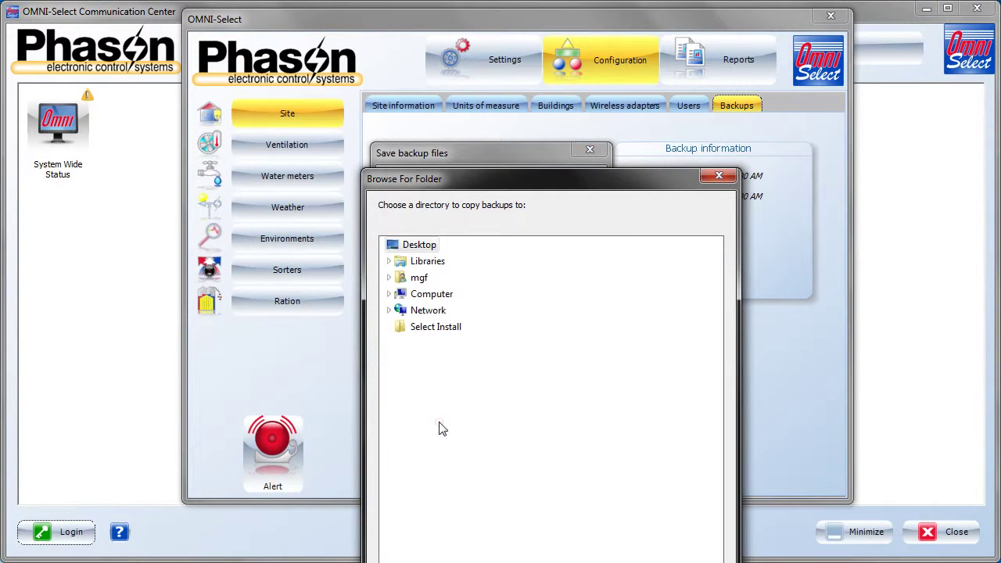
left_click(718, 178)
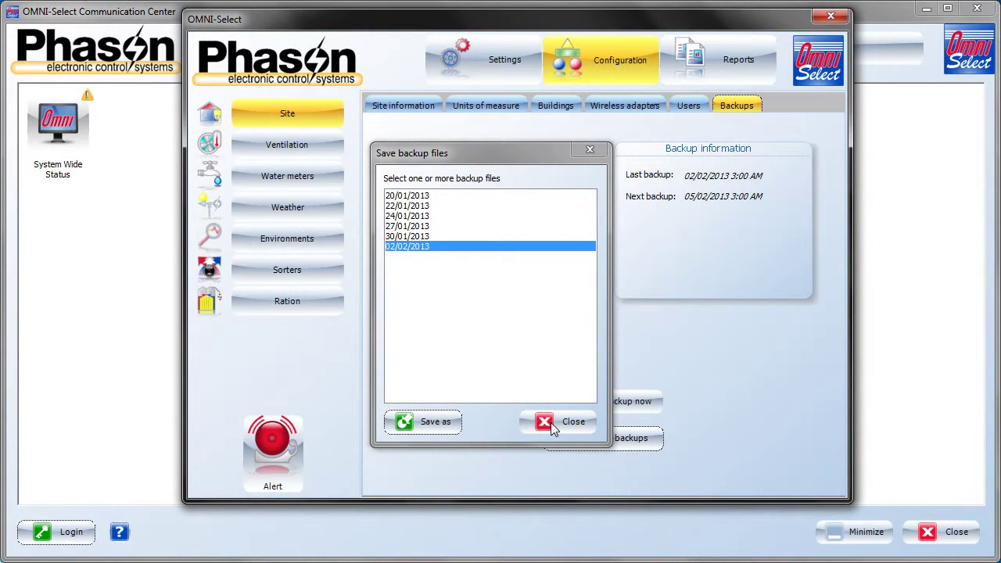
left_click(551, 423)
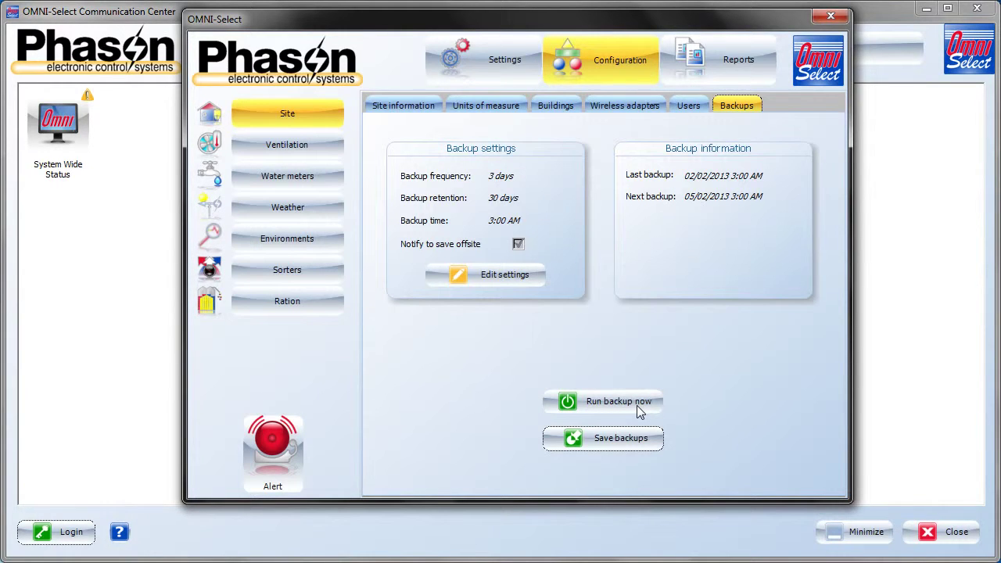
- Show the Settings page with site details, software version 1.0.5.0, database version 144 and install date 01/02/2013
left_click(491, 69)
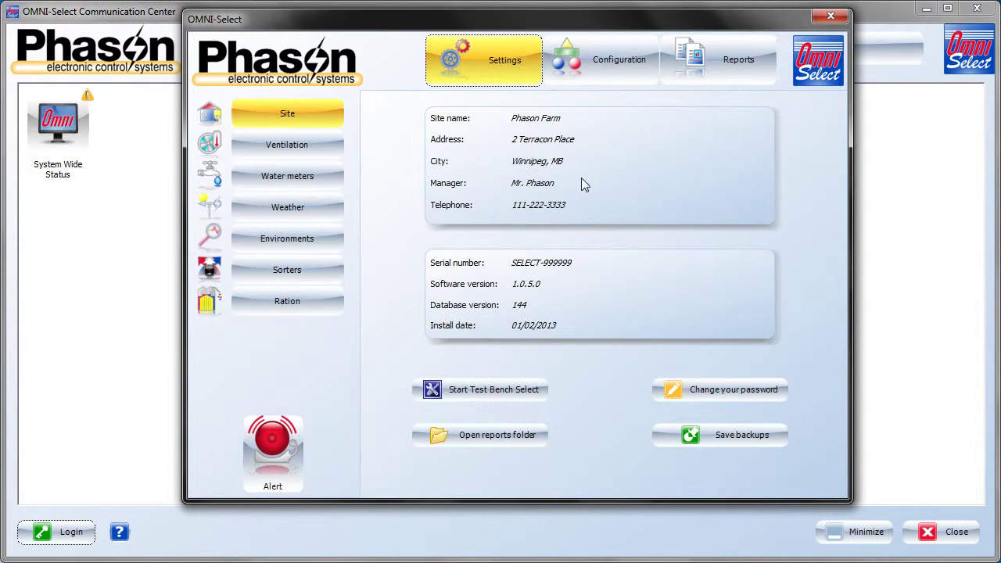